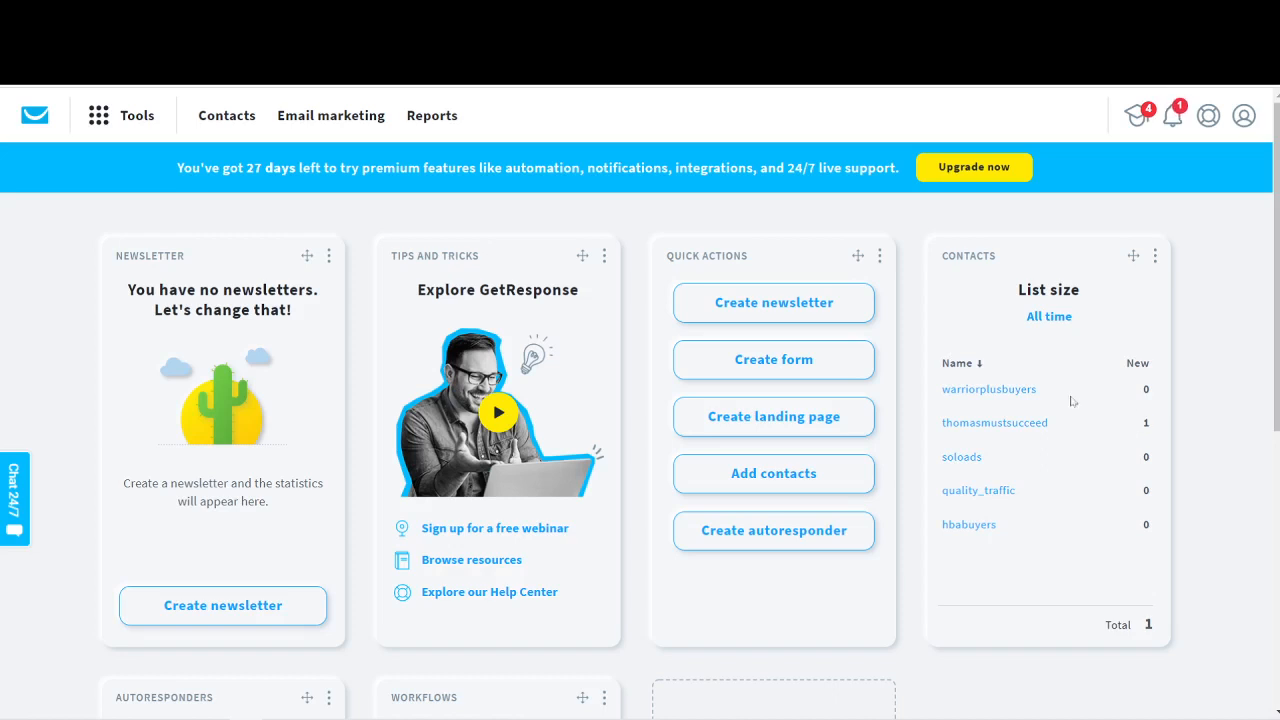
# Create a newsletter named "test email" and link it to the quality_traffic list
pyautogui.click(331, 116)
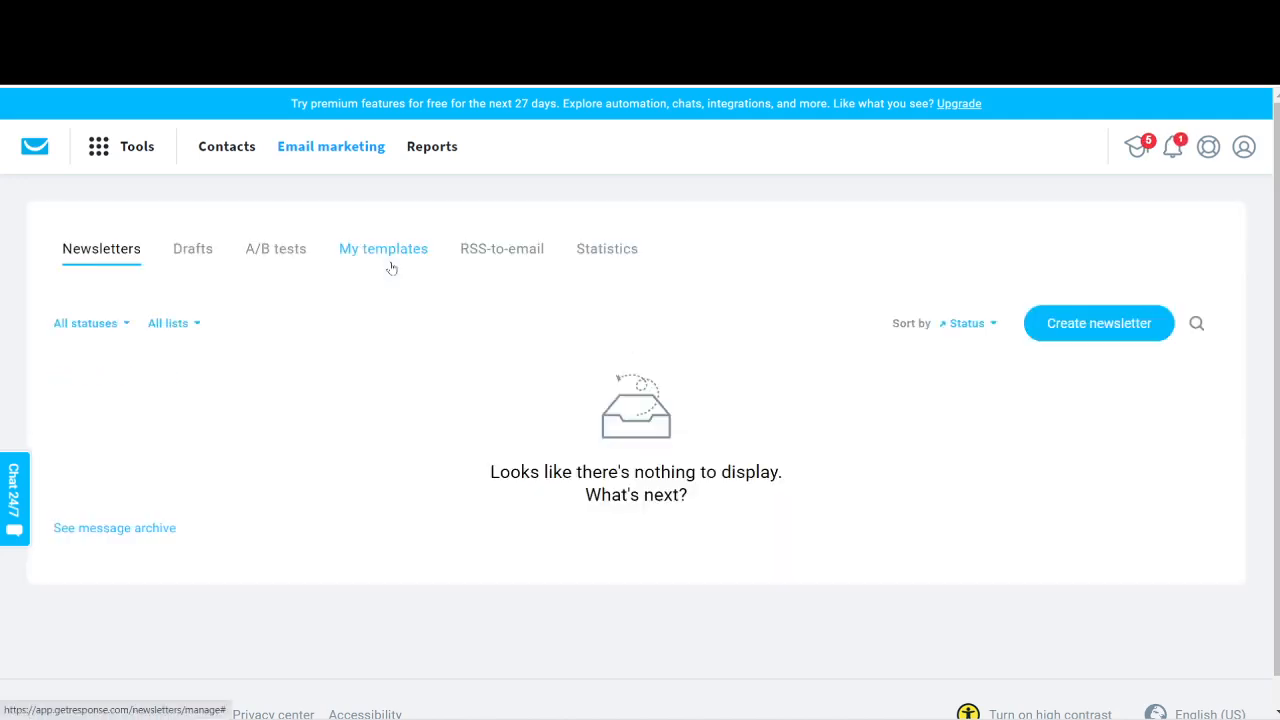
pyautogui.click(1097, 329)
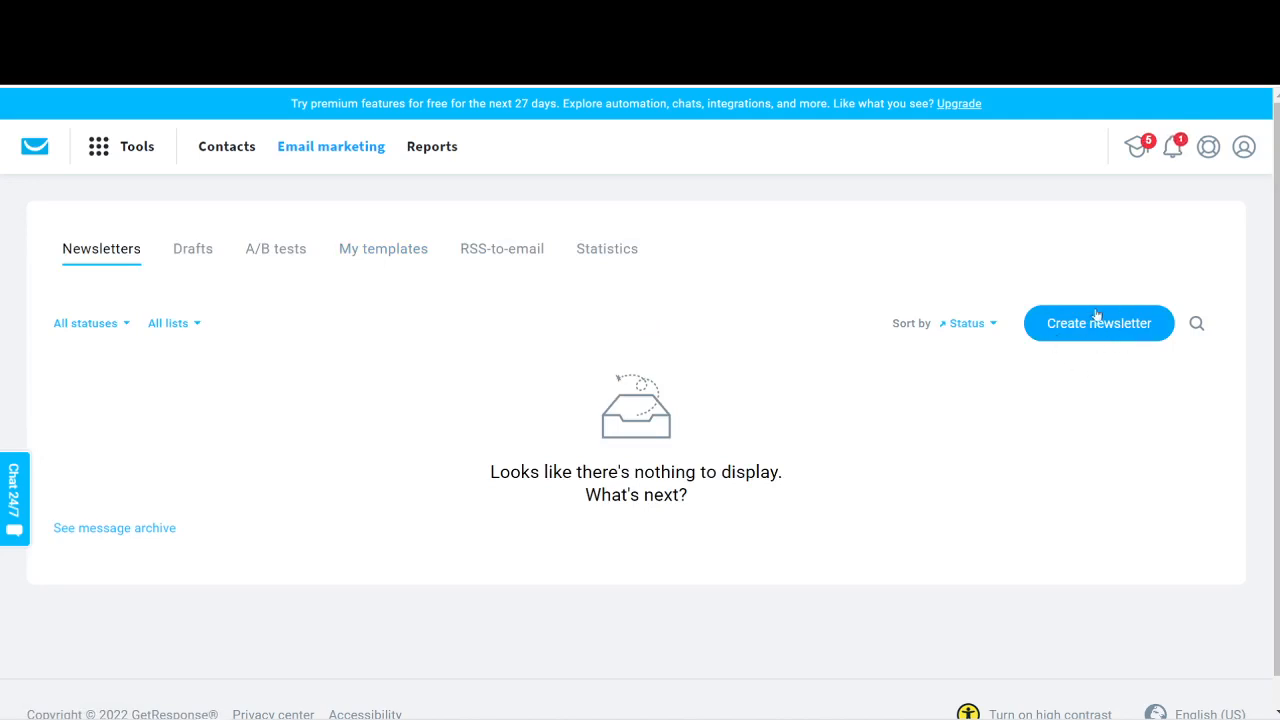
pyautogui.click(1112, 322)
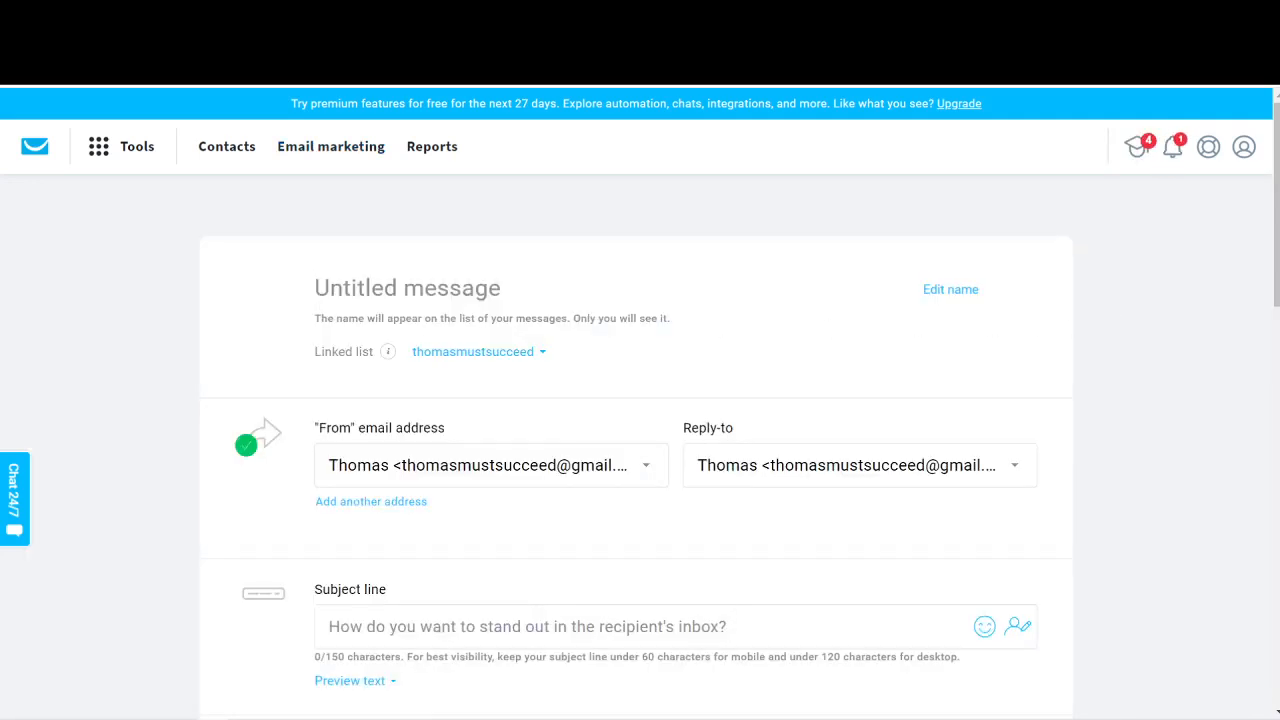
pyautogui.write('test email')
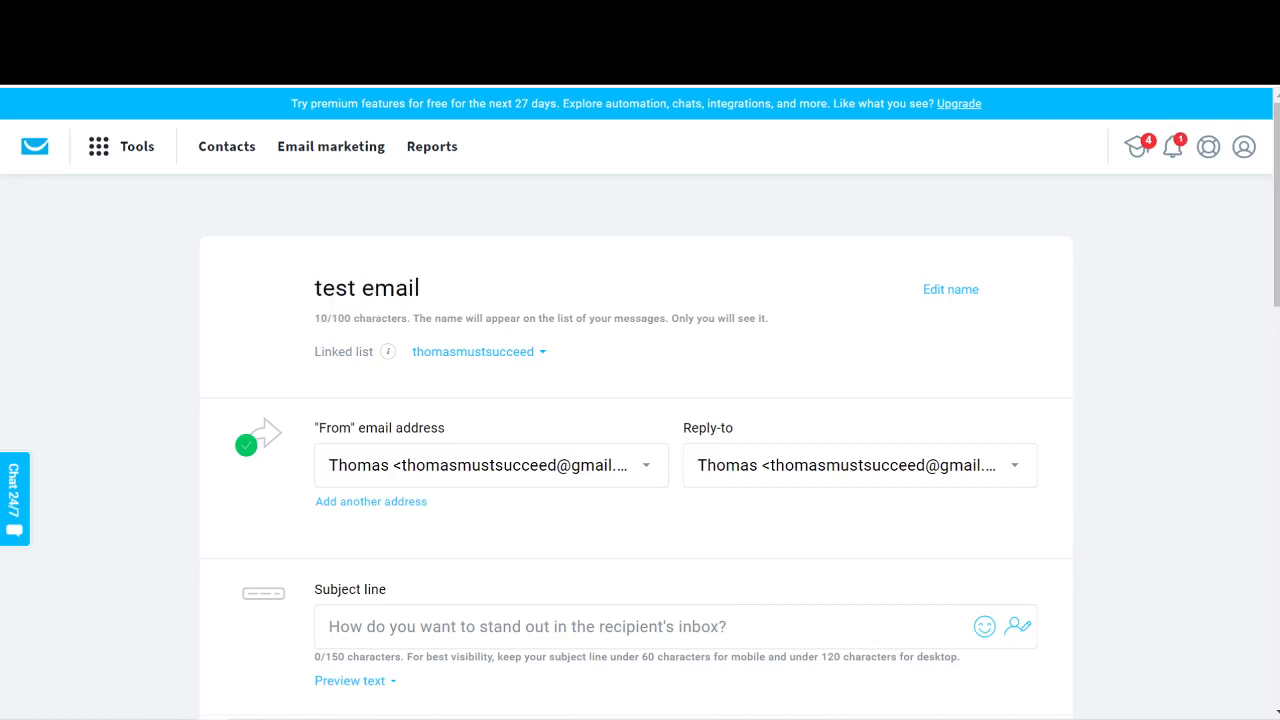
pyautogui.click(470, 352)
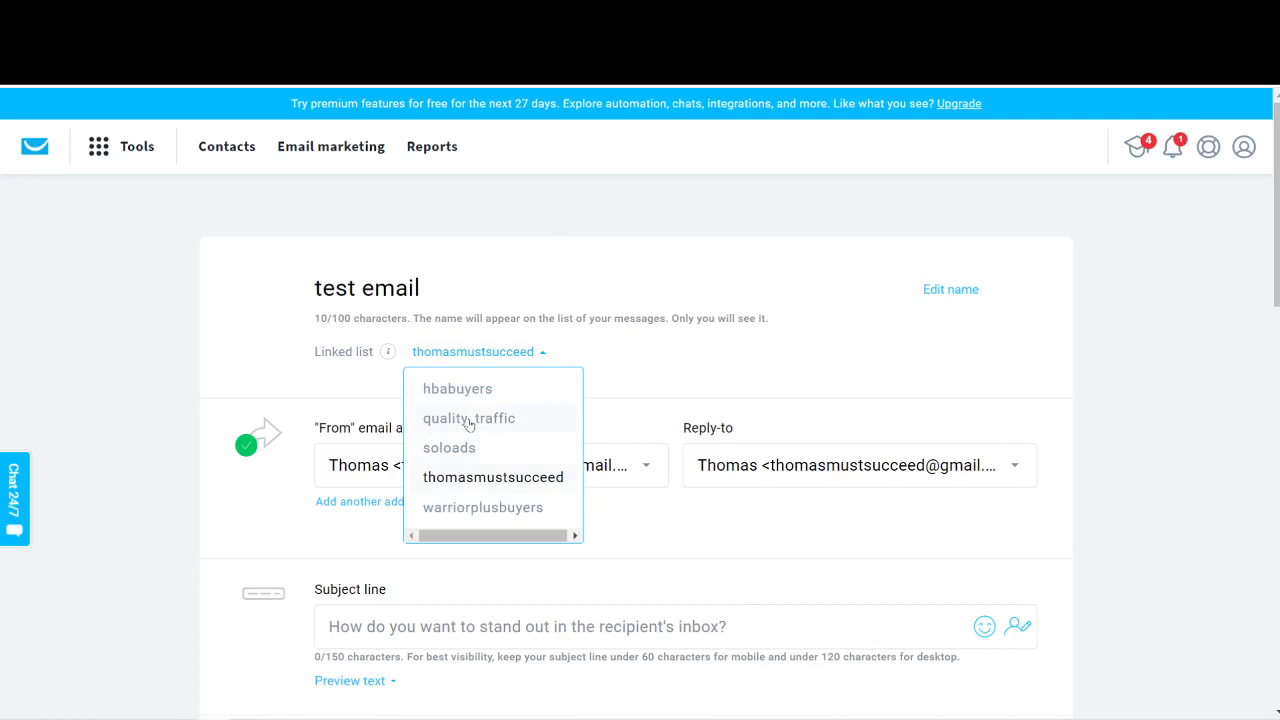
pyautogui.click(469, 419)
# Enter "test email" as the newsletter's subject line
pyautogui.scroll(-2, 714, 403)
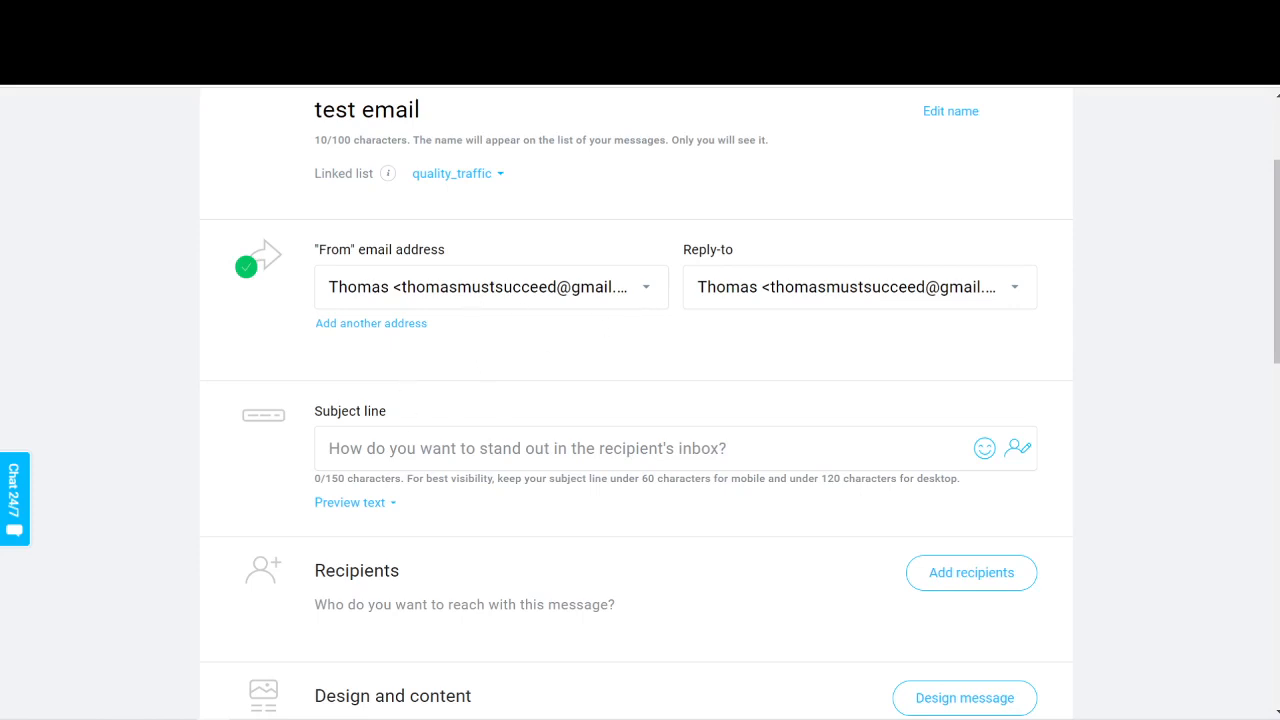
pyautogui.click(520, 448)
pyautogui.write('test ')
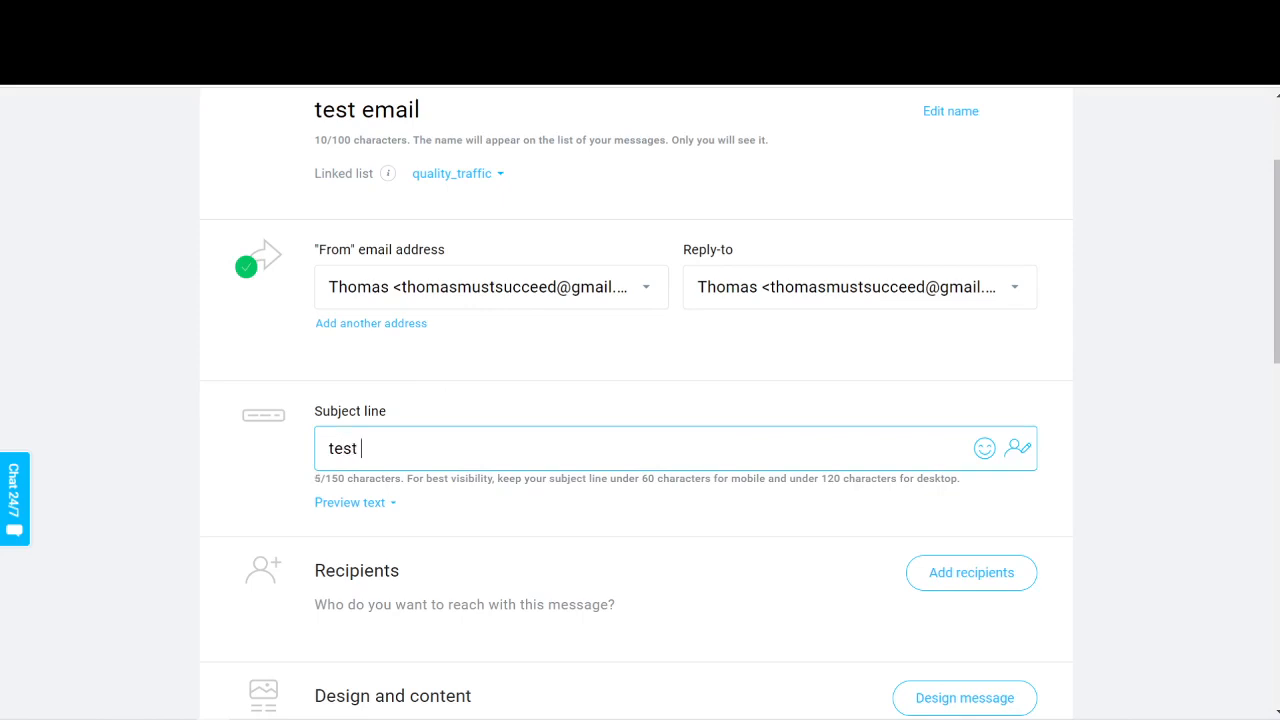
pyautogui.write('email')
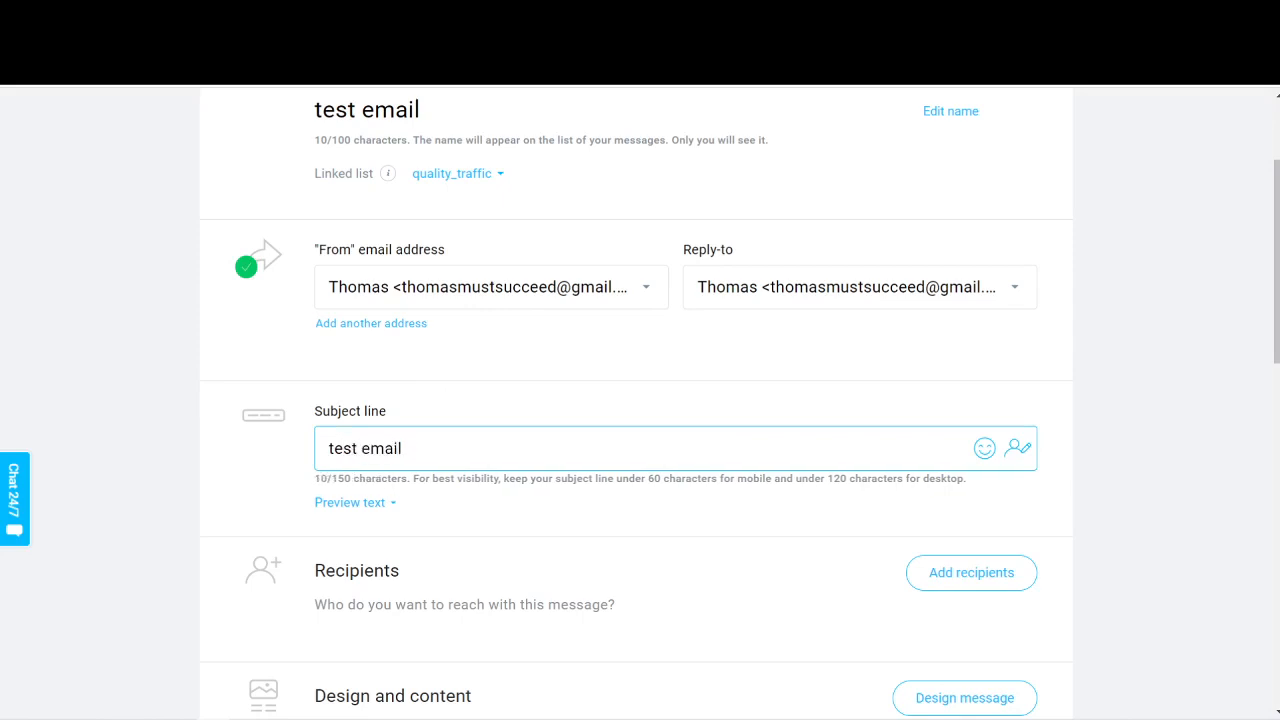
# Add the soloads contact list as the newsletter's recipients
pyautogui.scroll(-3, 638, 415)
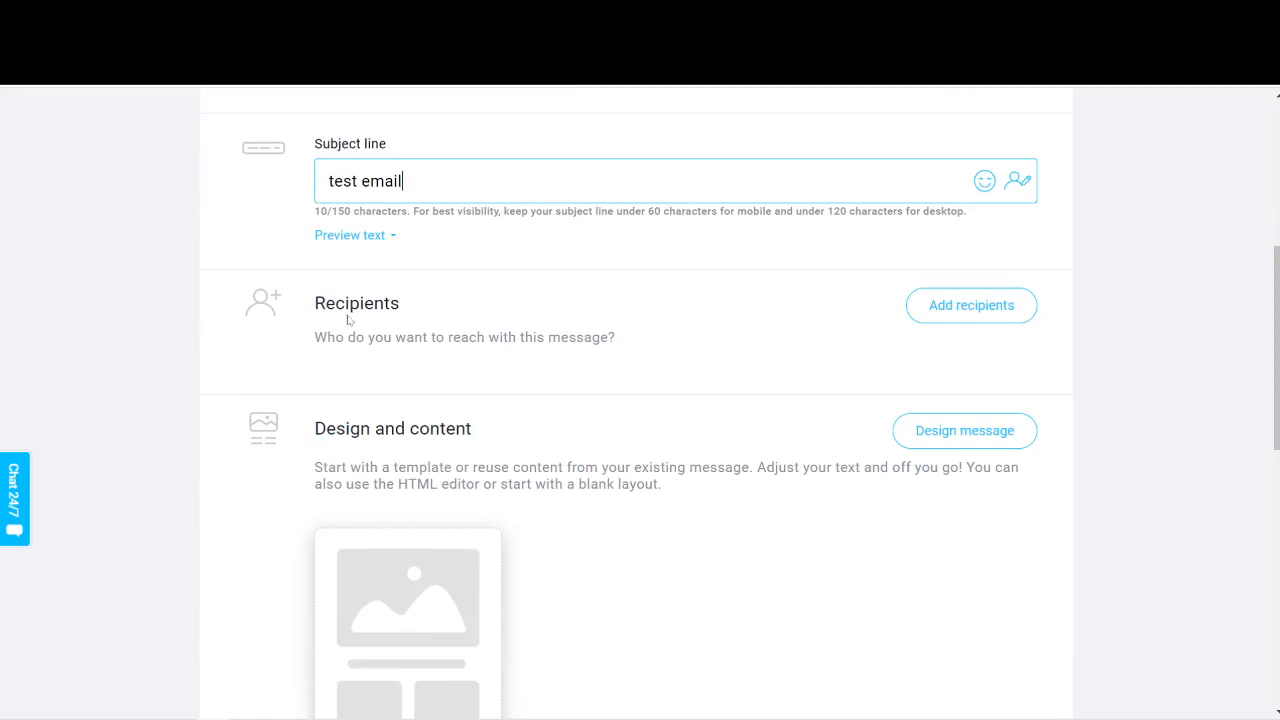
pyautogui.click(957, 320)
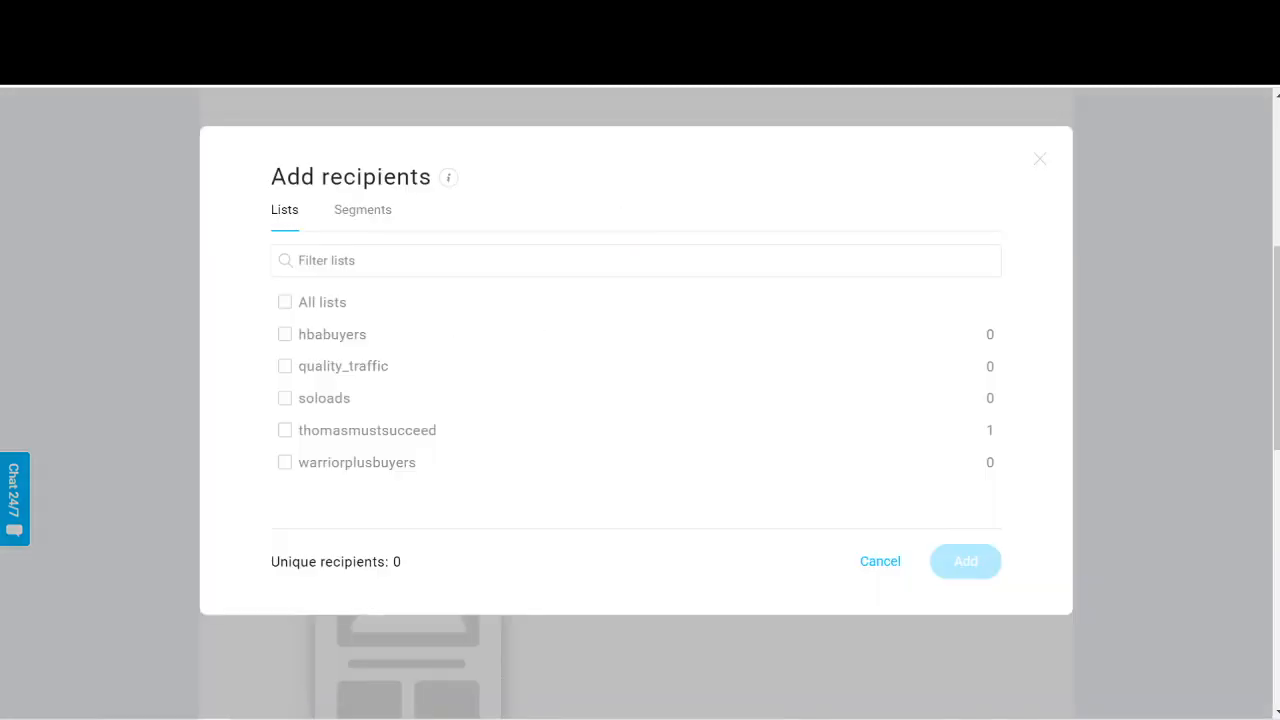
pyautogui.click(358, 212)
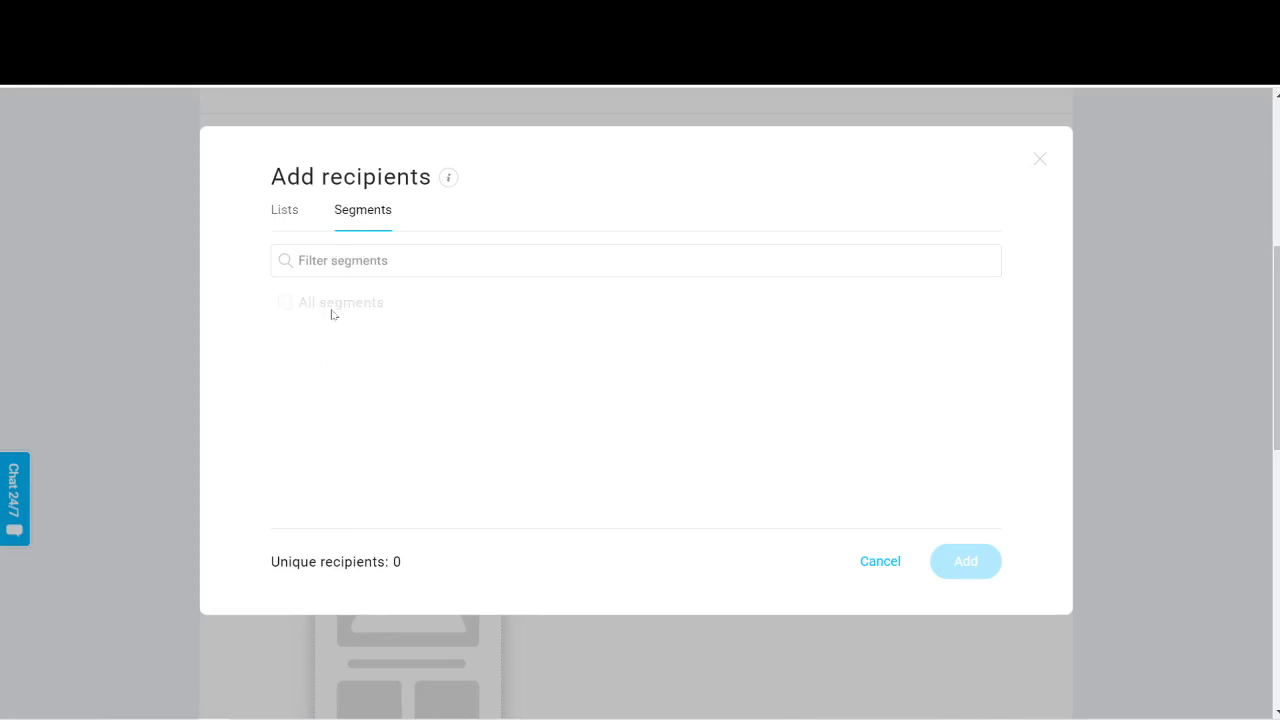
pyautogui.click(288, 213)
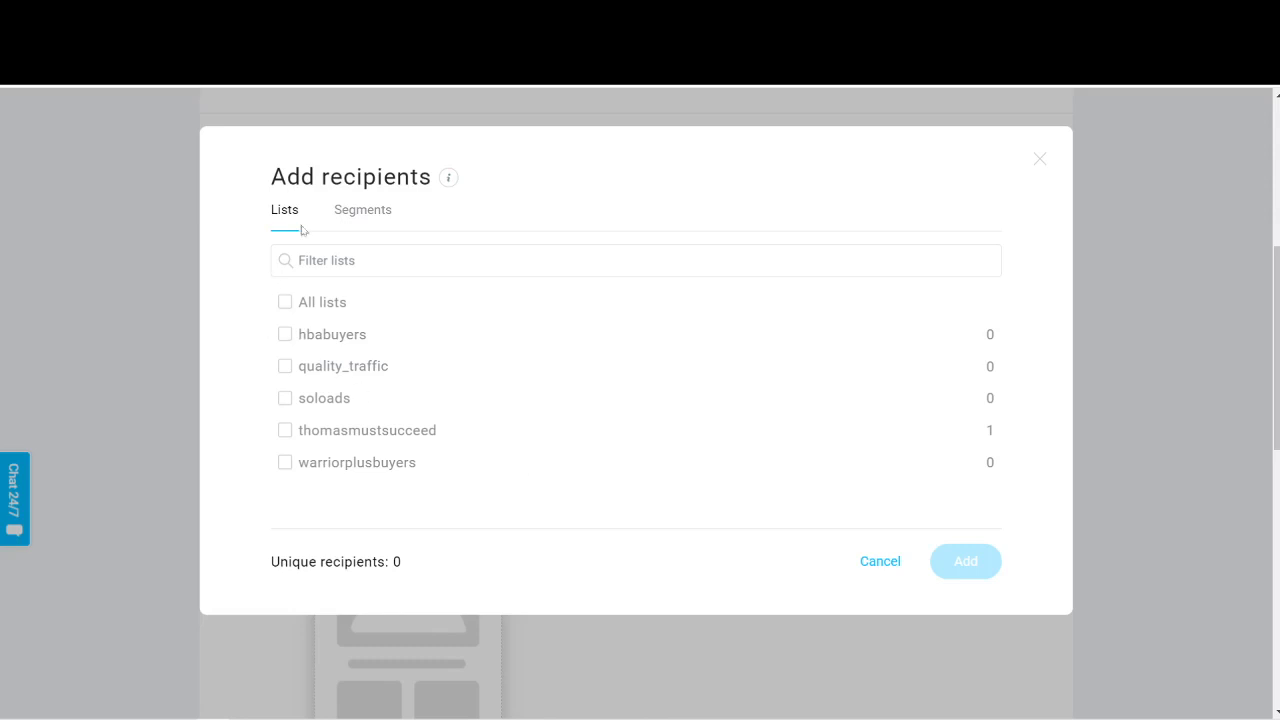
pyautogui.click(284, 399)
pyautogui.click(944, 564)
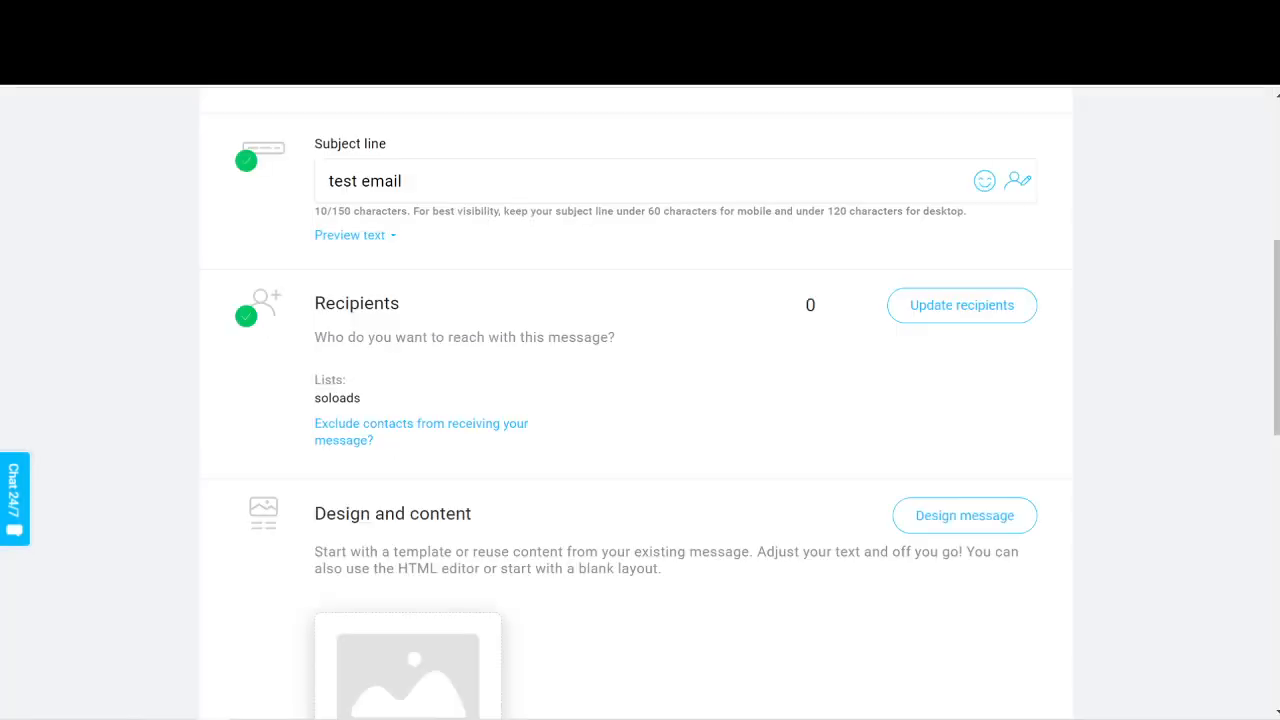
# Switch the newsletter's sending option from immediate sending to "Schedule for later"
pyautogui.scroll(-4, 608, 457)
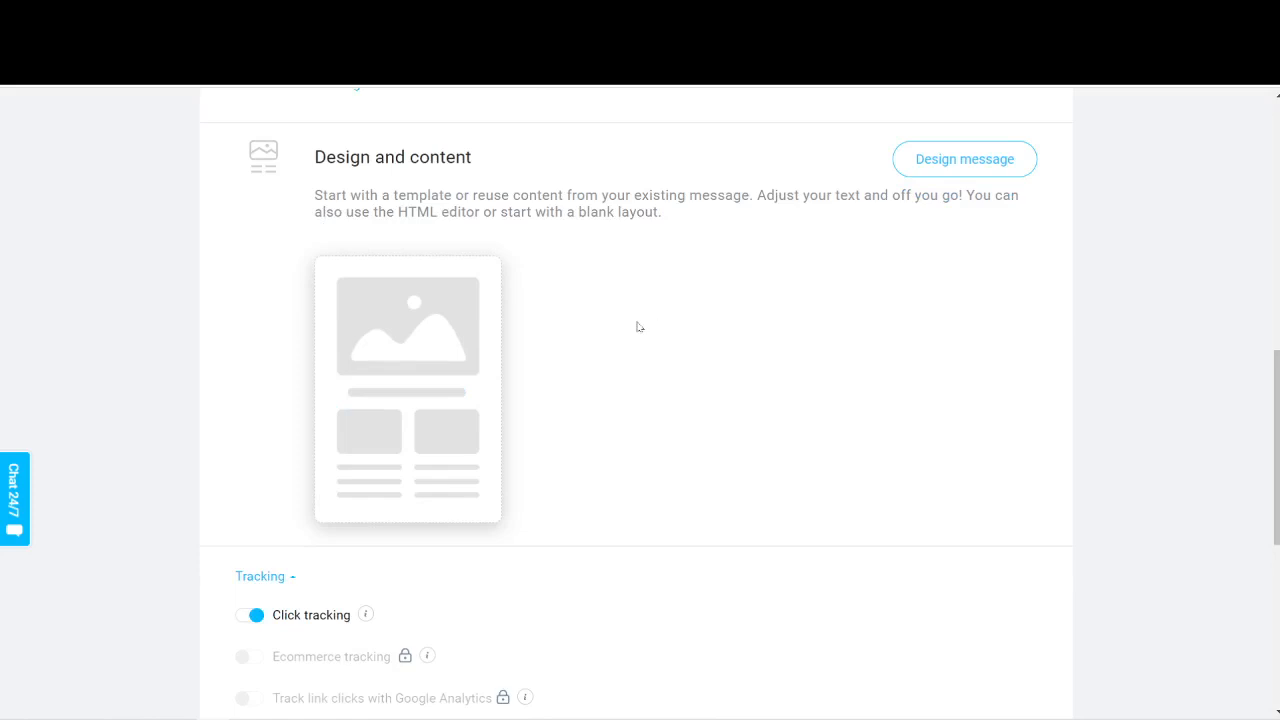
pyautogui.scroll(-5, 638, 327)
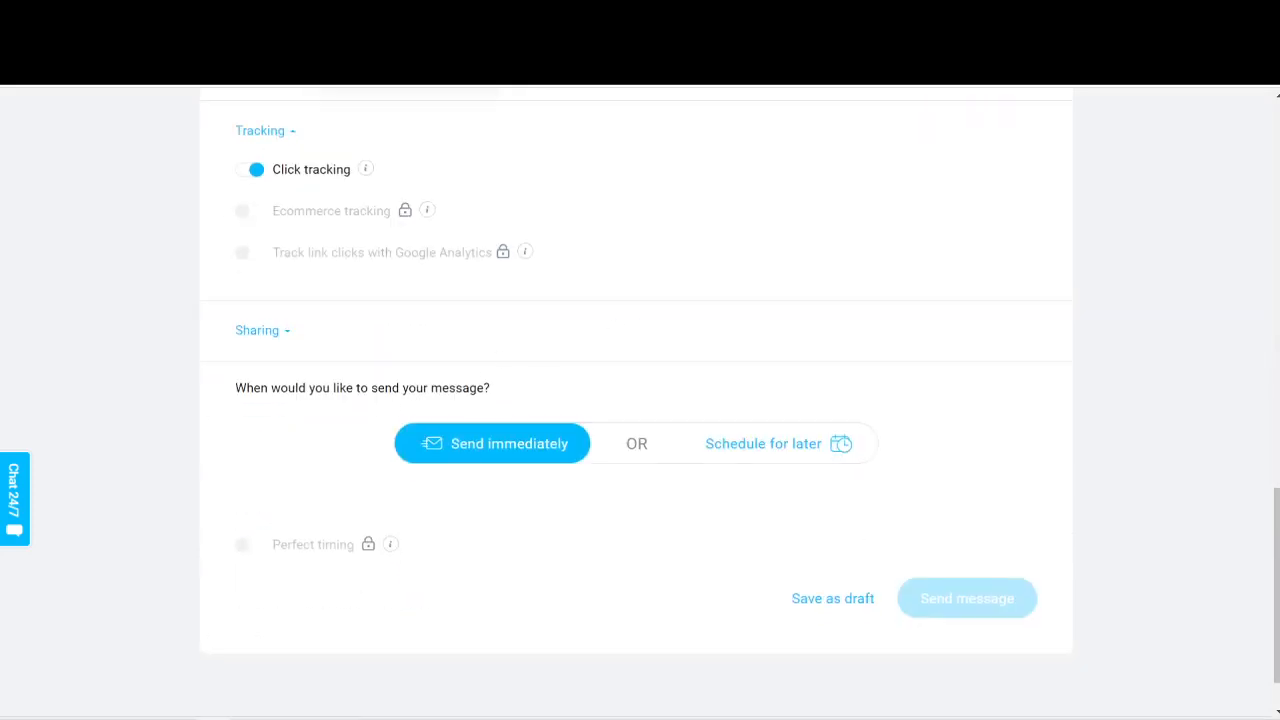
pyautogui.click(762, 452)
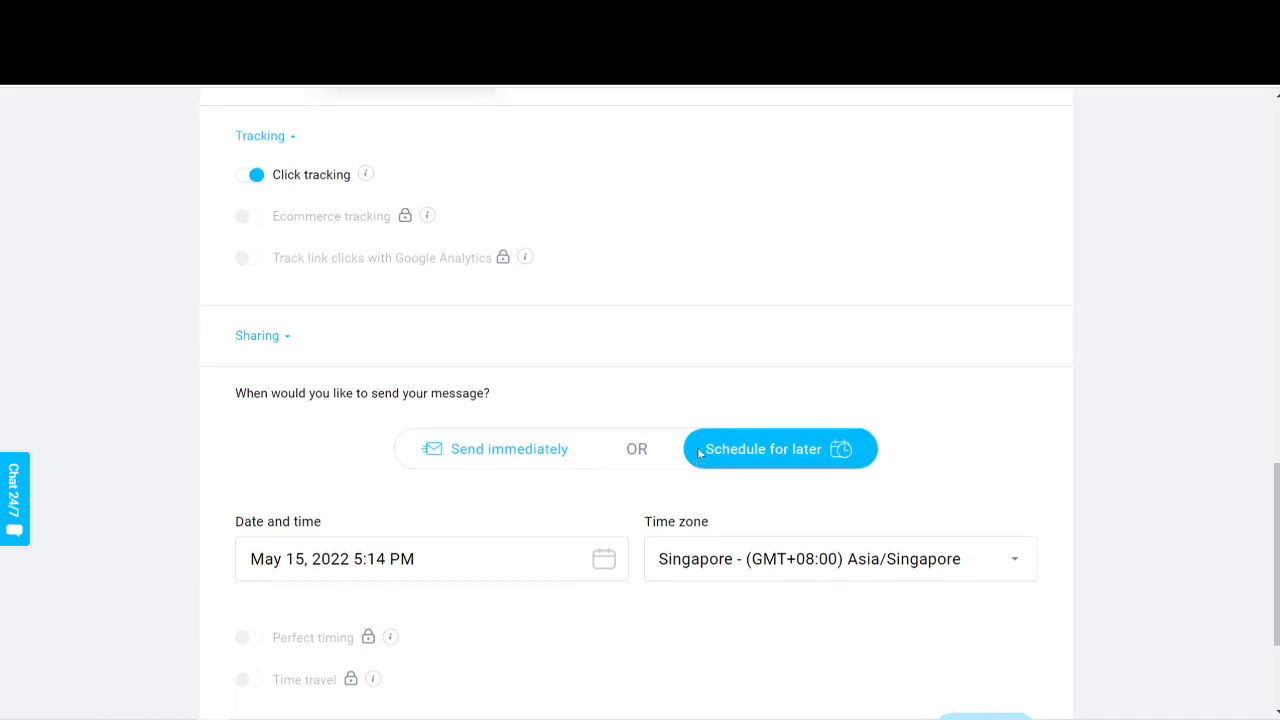
pyautogui.scroll(4, 698, 454)
pyautogui.scroll(-3, 698, 454)
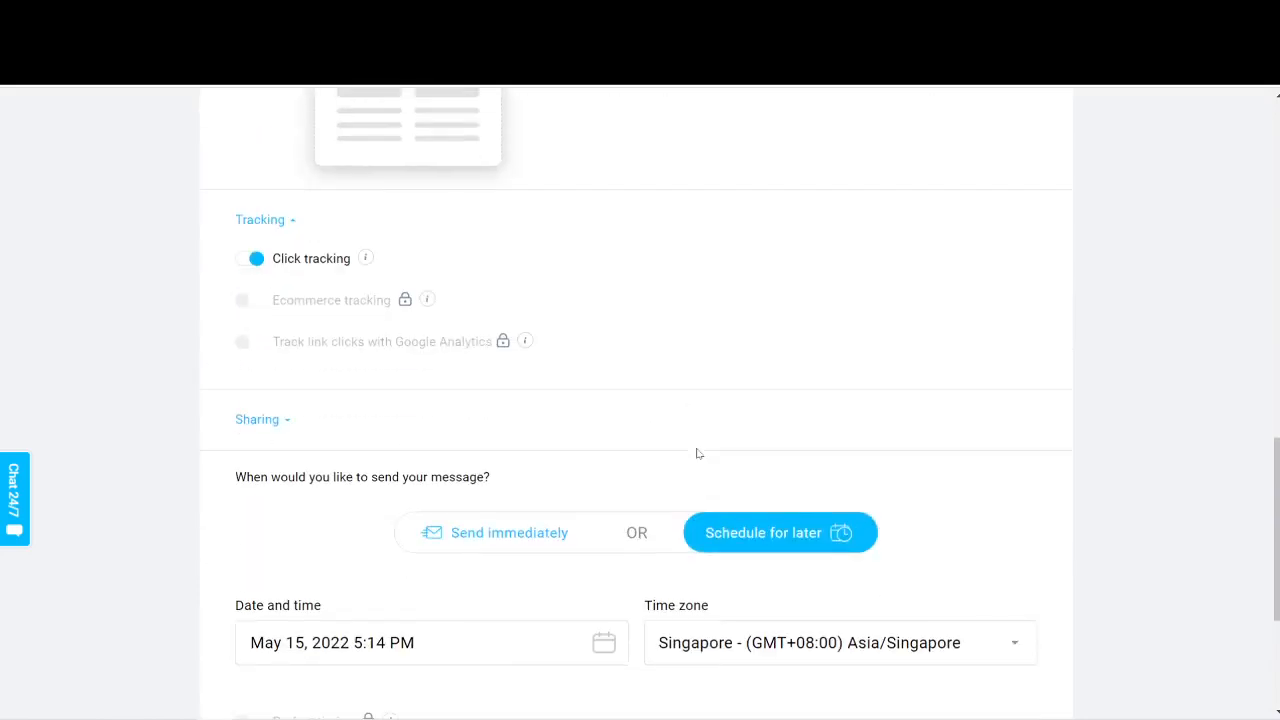
pyautogui.scroll(-3, 698, 454)
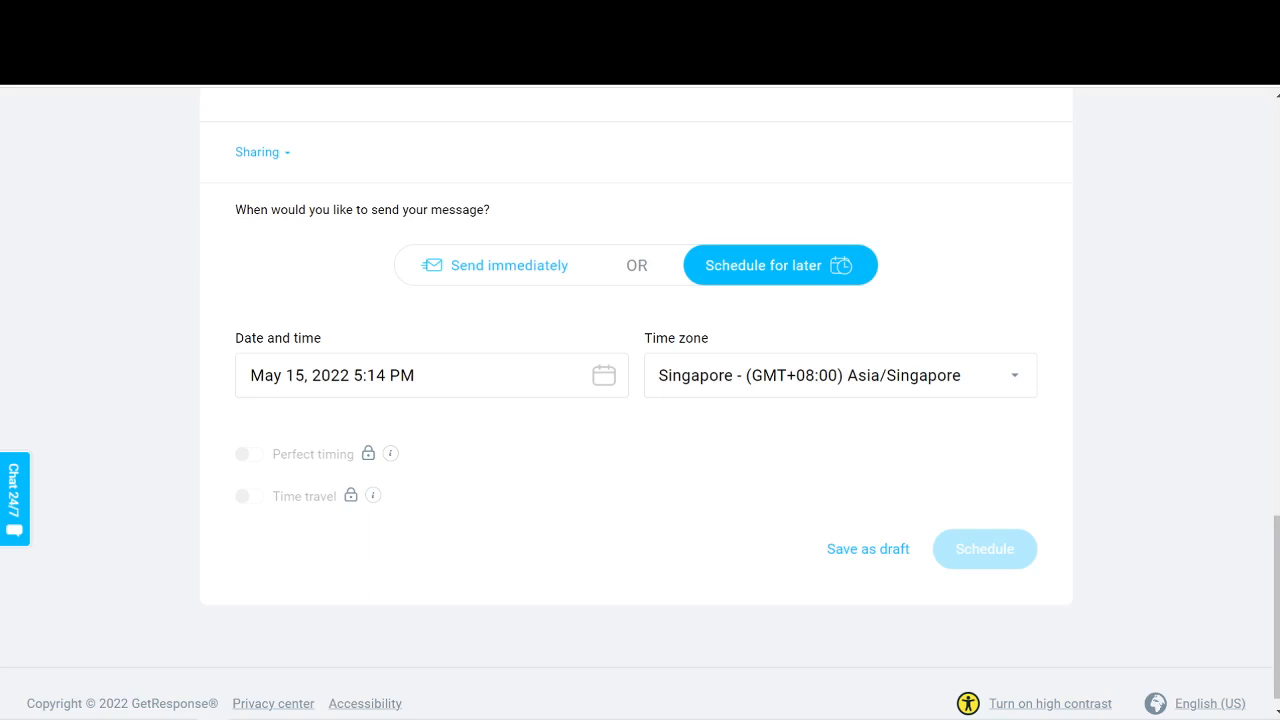
# Set the newsletter's scheduled sending time to 10:14 PM on May 15, 2022
pyautogui.click(380, 375)
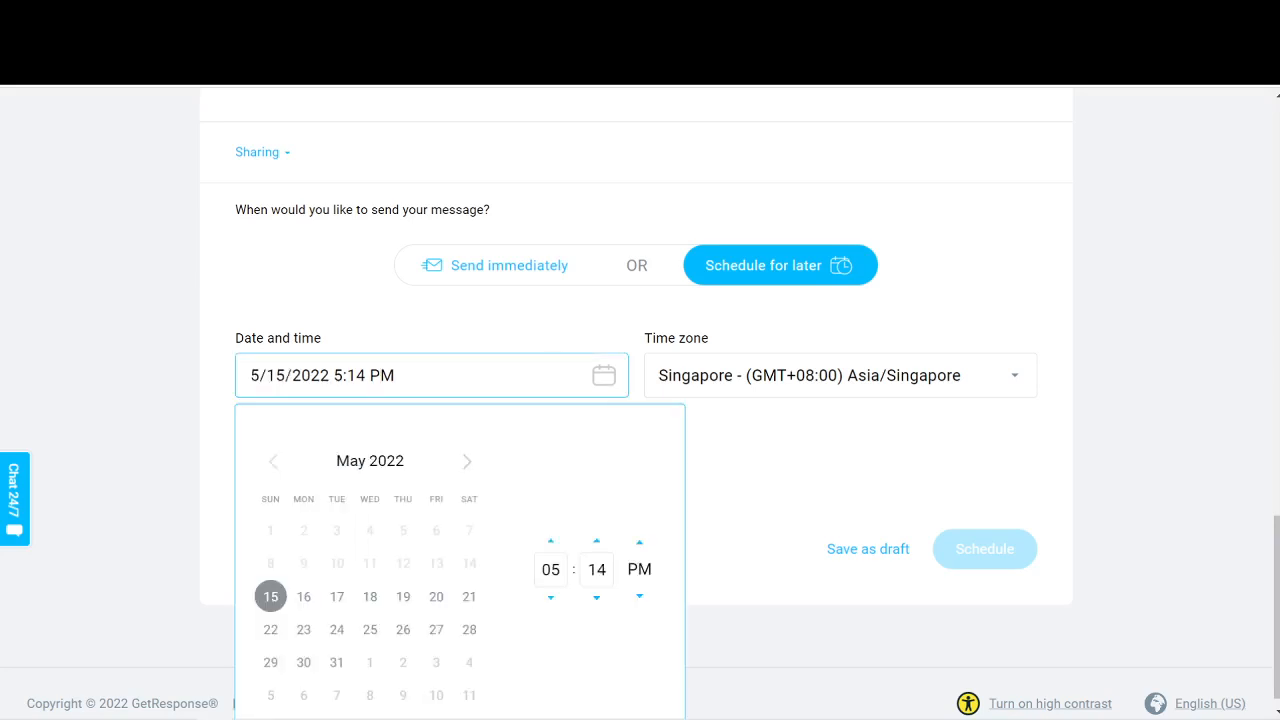
pyautogui.click(551, 542)
pyautogui.click(551, 542)
pyautogui.click(551, 542)
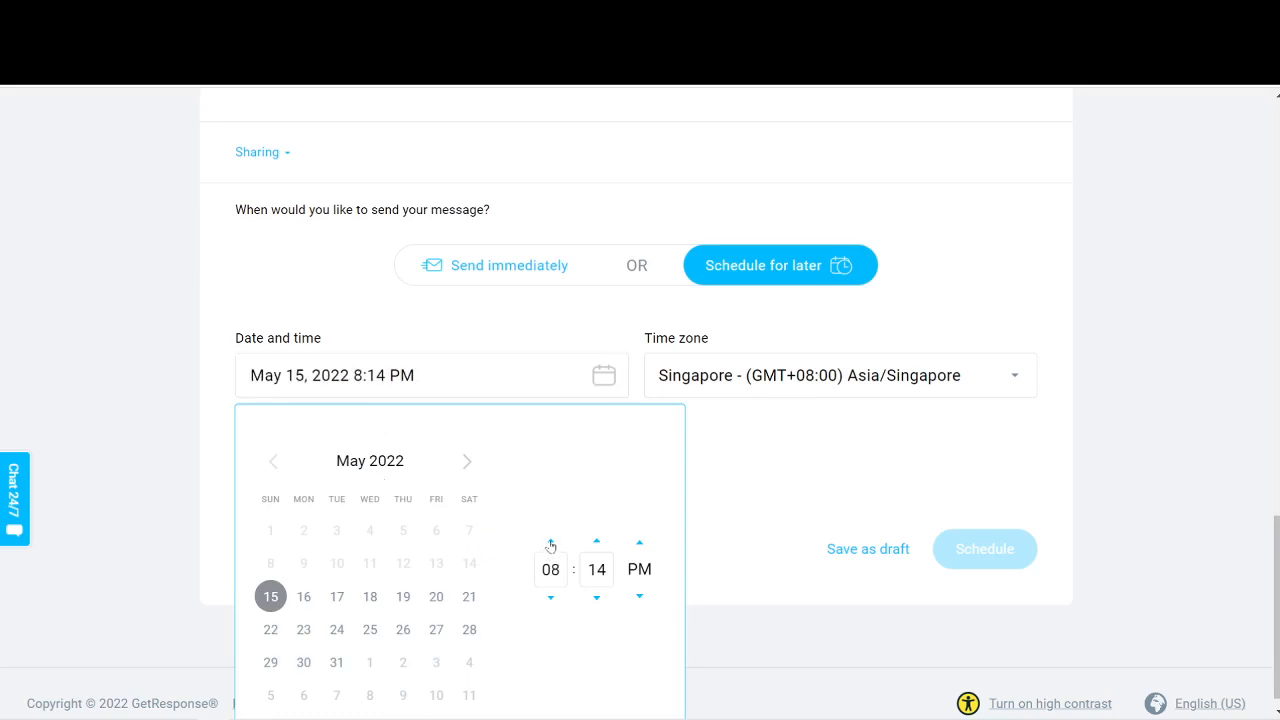
pyautogui.click(551, 542)
pyautogui.click(551, 542)
pyautogui.click(750, 487)
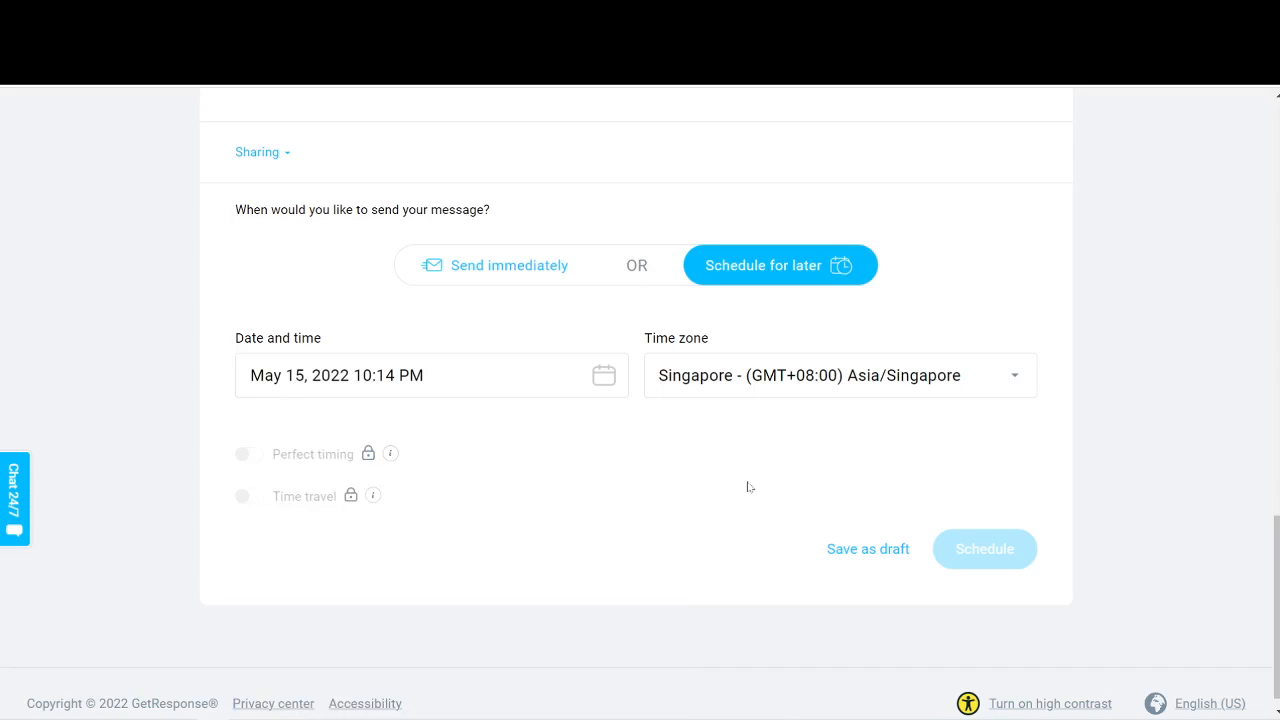
pyautogui.scroll(15, 626, 391)
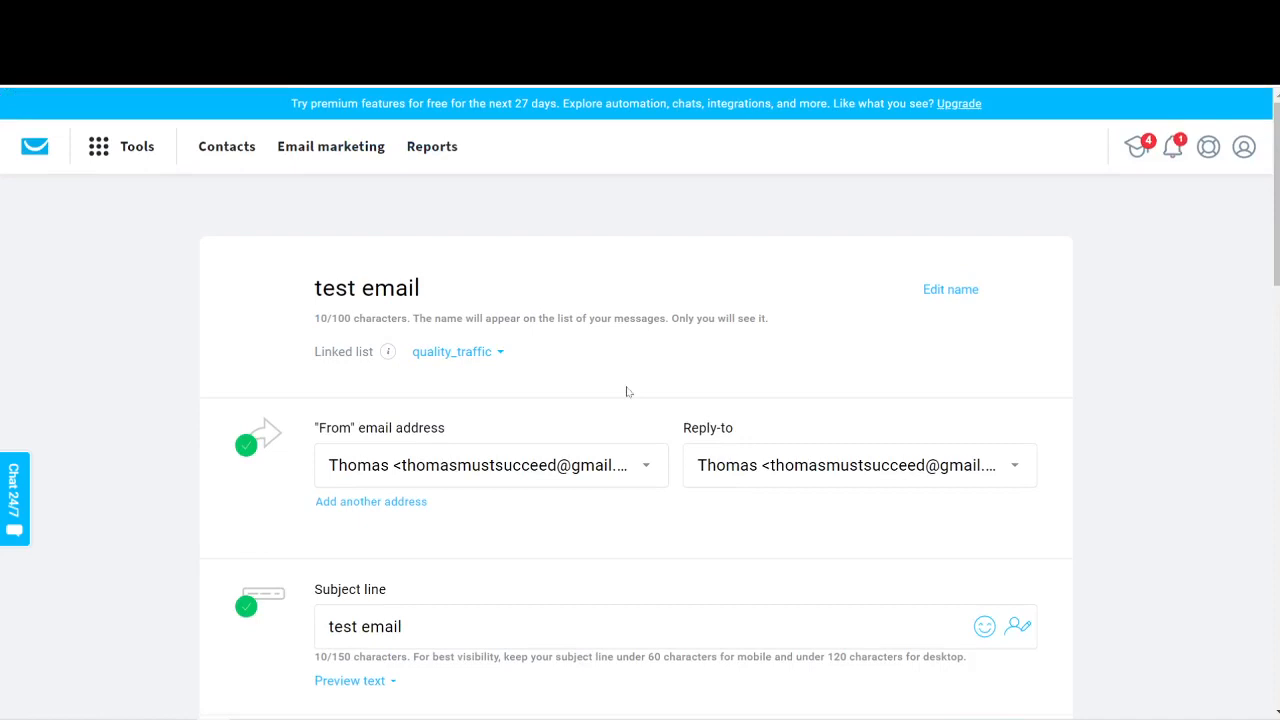
pyautogui.scroll(-3, 626, 391)
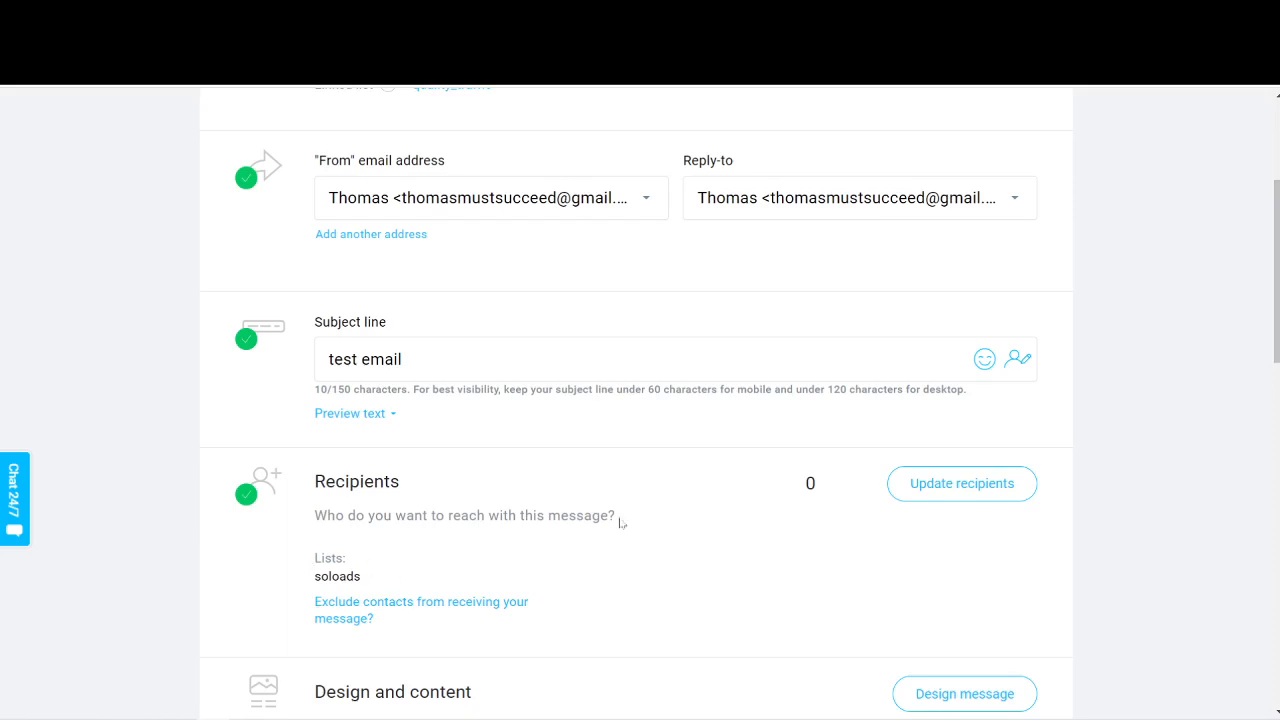
pyautogui.scroll(-9, 688, 516)
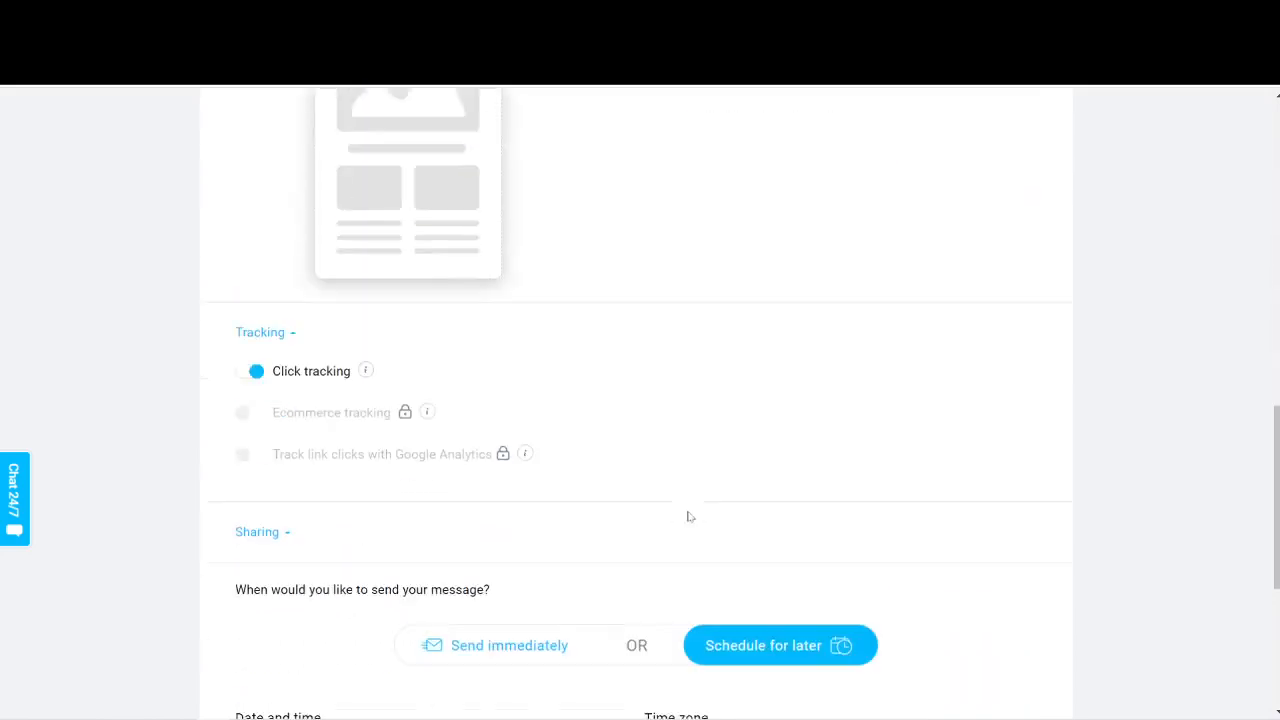
pyautogui.scroll(-3, 782, 633)
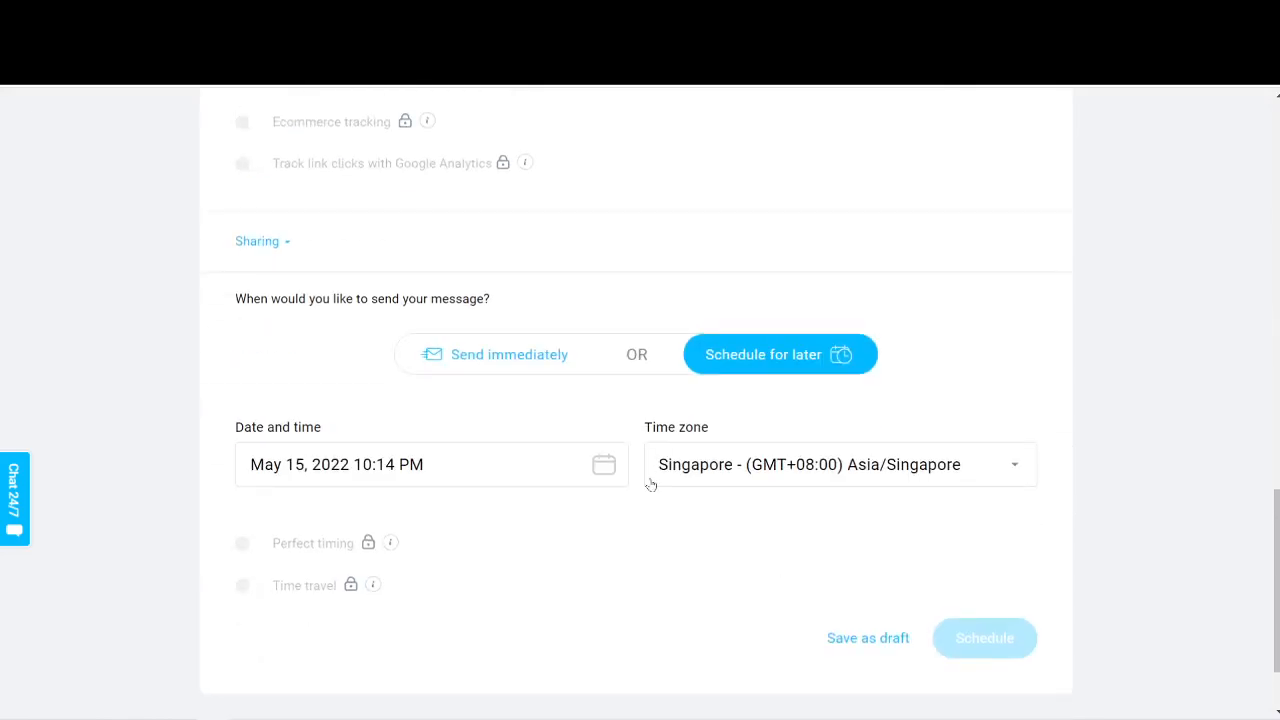
pyautogui.scroll(15, 651, 485)
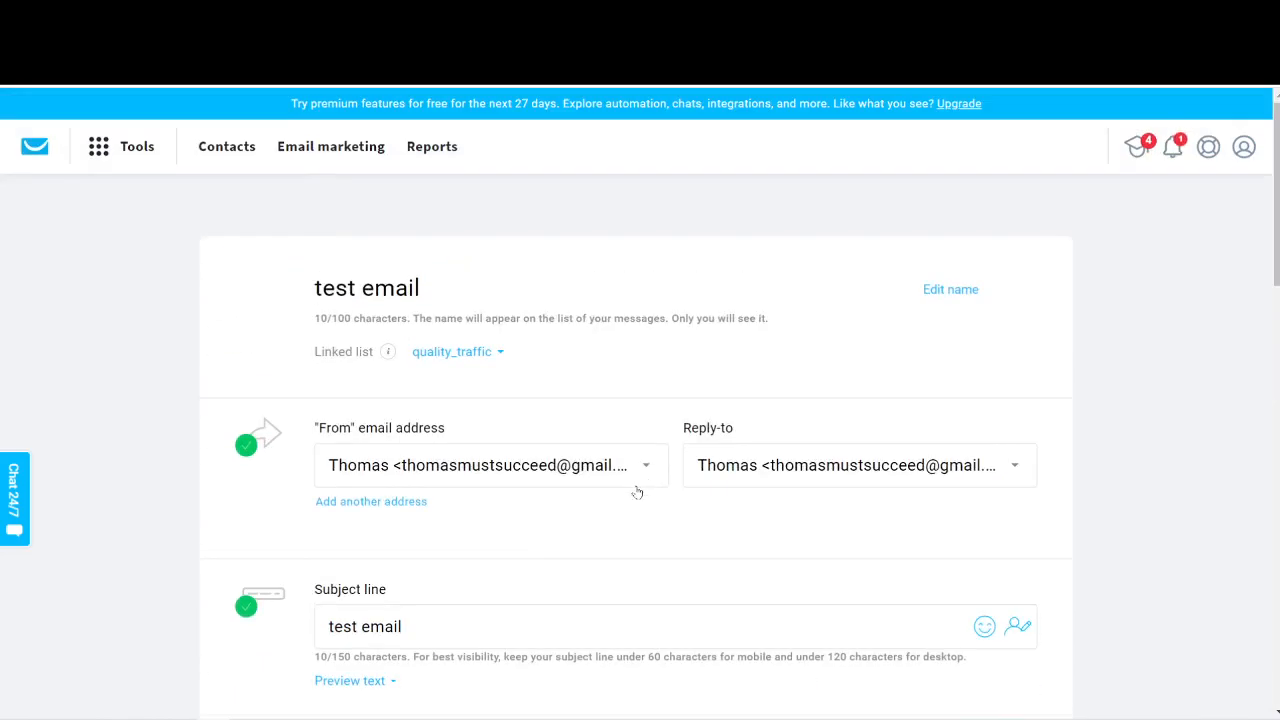